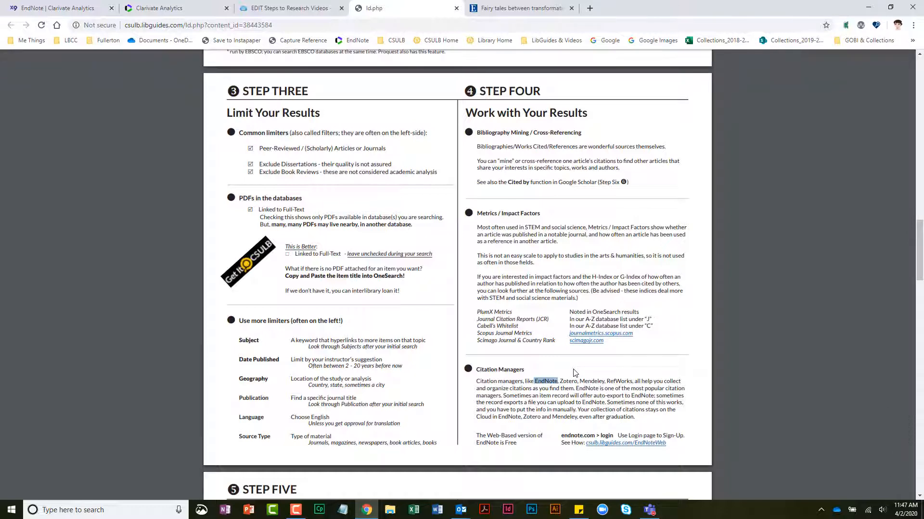
- Sign in to EndNote online with the prefilled account credentials and hide the Getting Started Guide
click(60, 12)
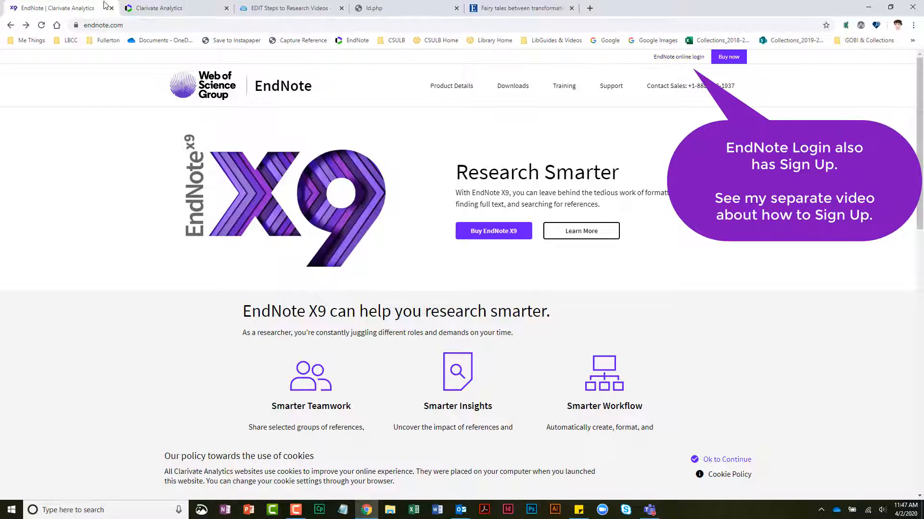
click(153, 8)
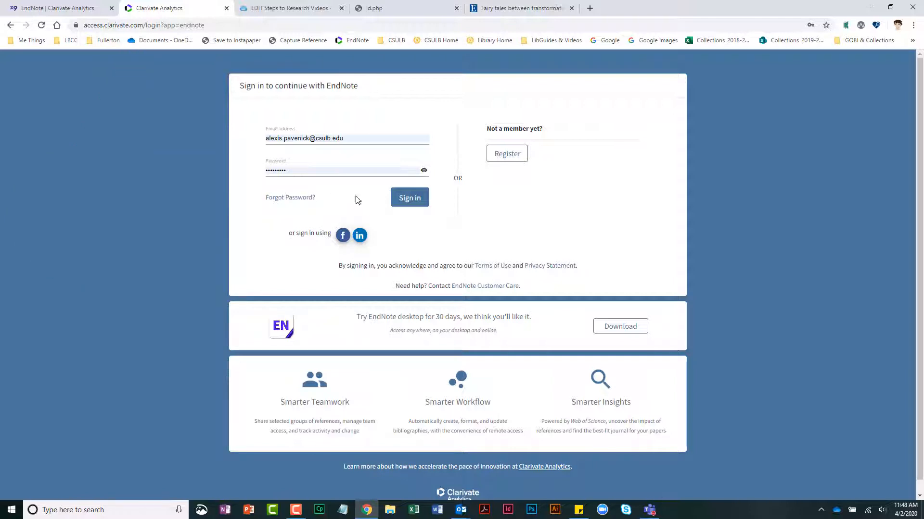
click(412, 196)
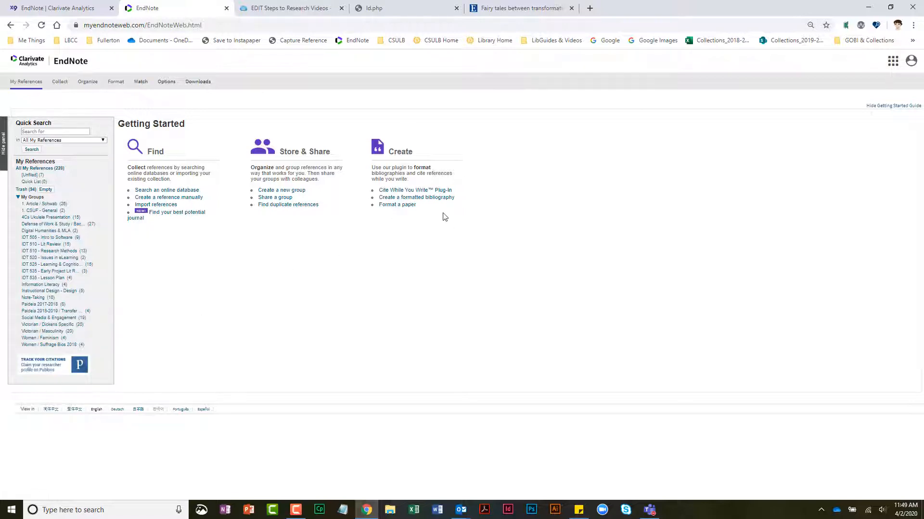
click(895, 105)
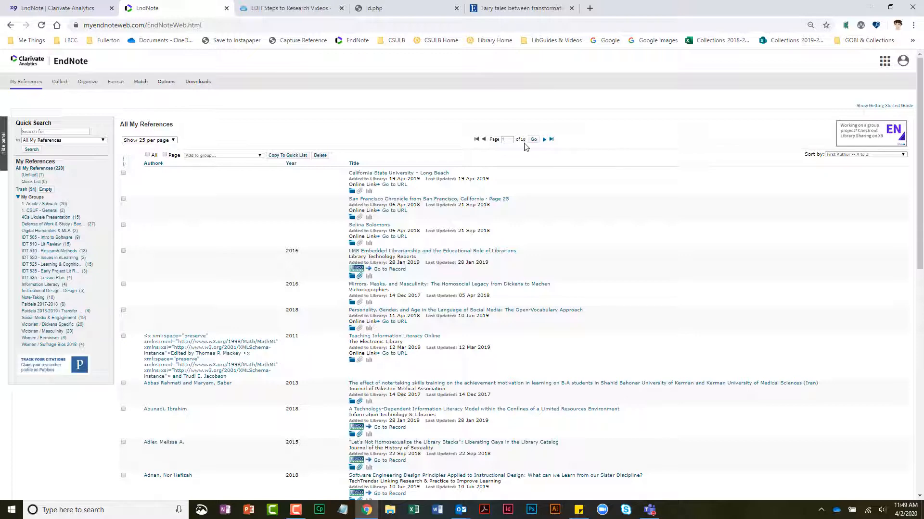
- Open the reference "A Technology-Dependent Information Literacy Model within the Confines of a Limited Resources Environment" and examine its fields, abstract, notes and file attachment options
scroll(534, 186, down, 3)
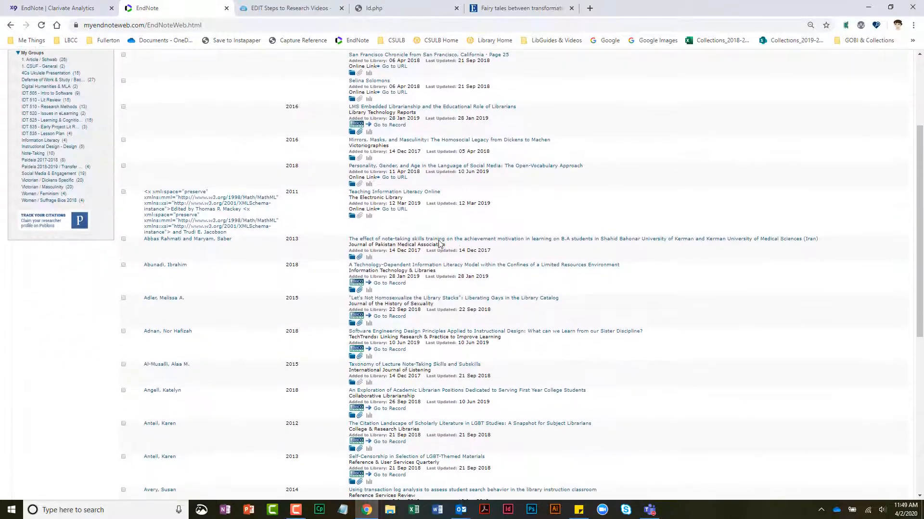
click(432, 265)
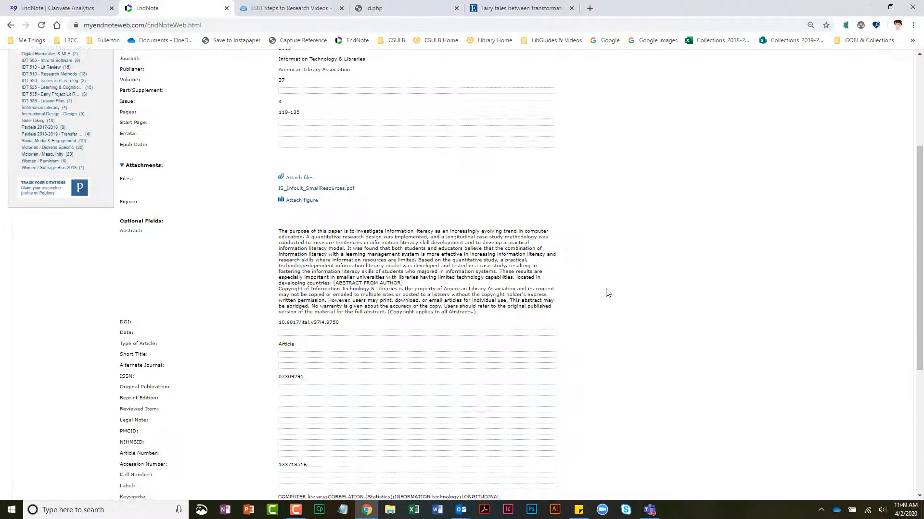
scroll(607, 292, up, 3)
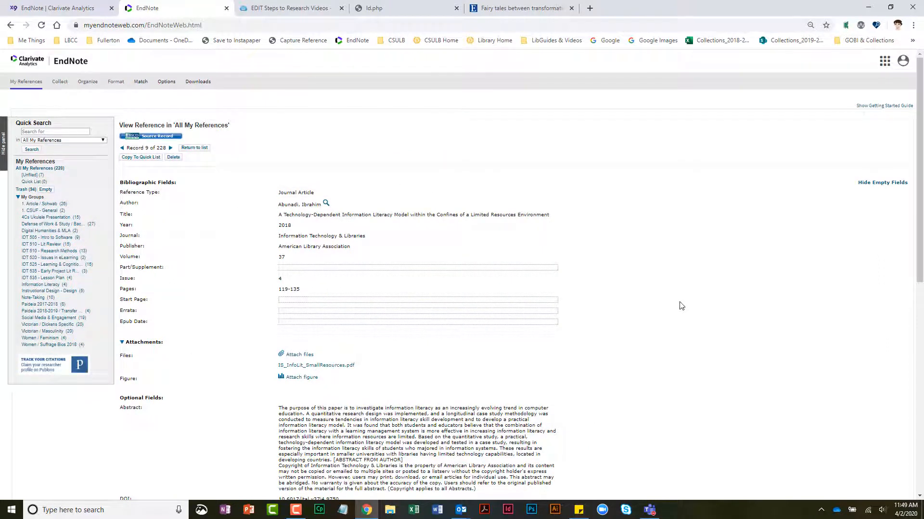
scroll(678, 303, down, 1)
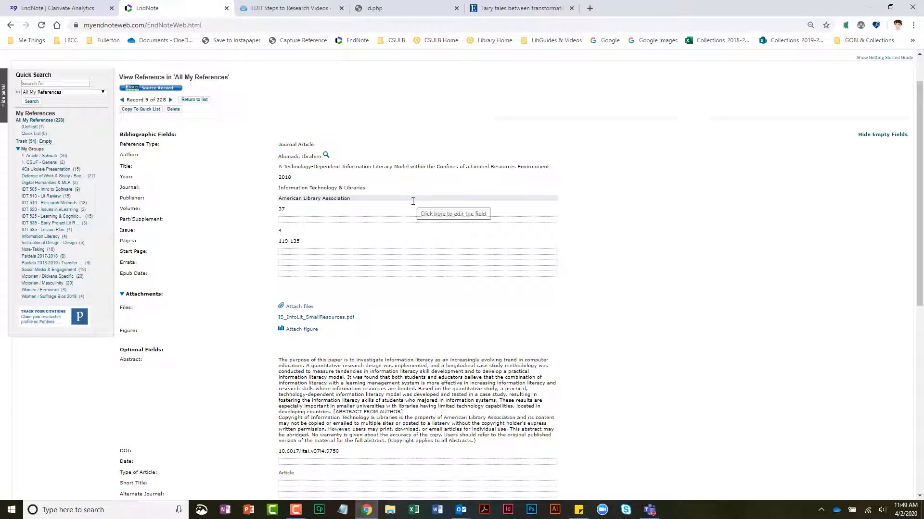
scroll(575, 262, down, 2)
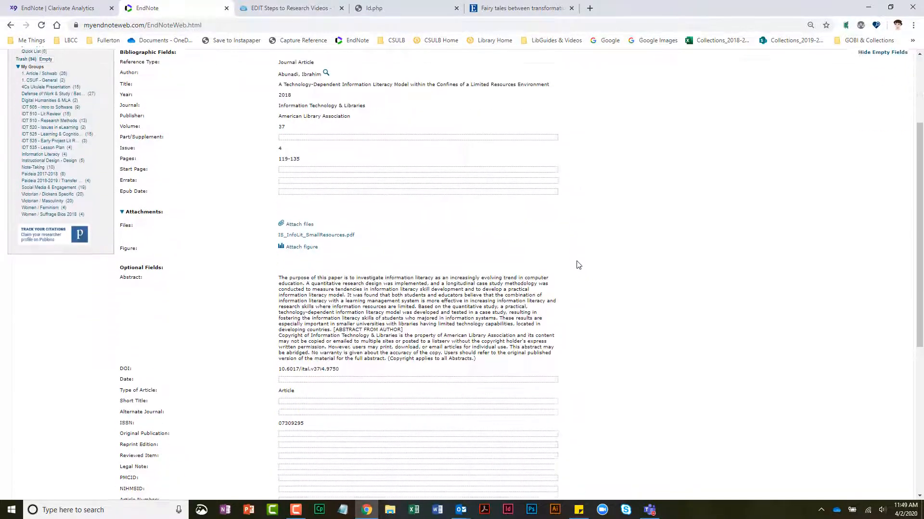
scroll(611, 274, down, 3)
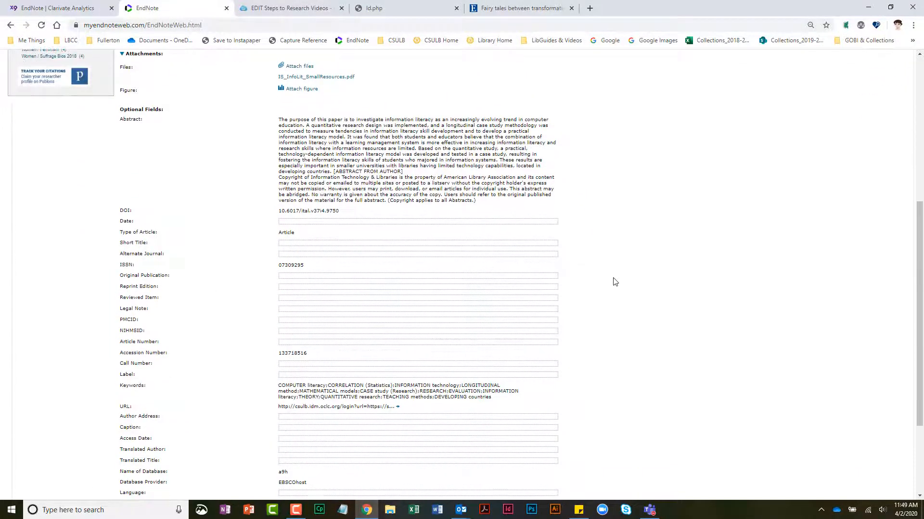
scroll(614, 281, down, 3)
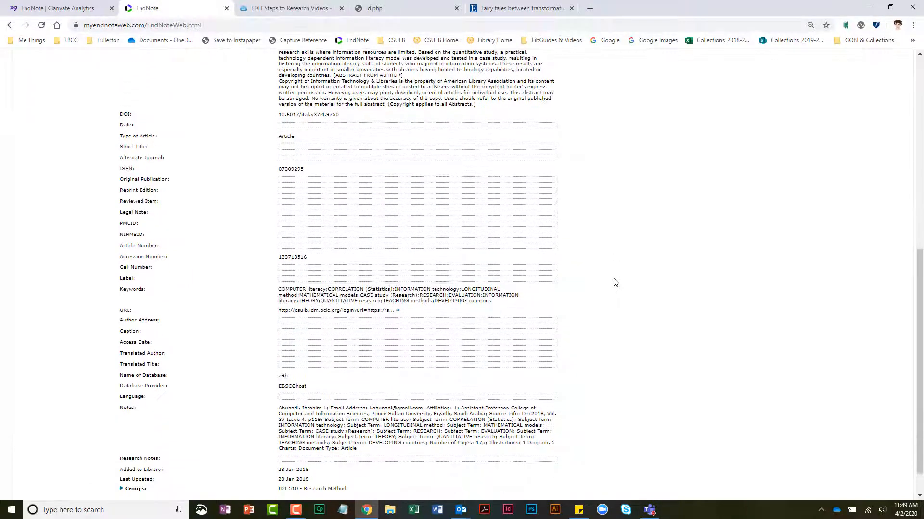
scroll(618, 282, up, 5)
scroll(620, 284, up, 1)
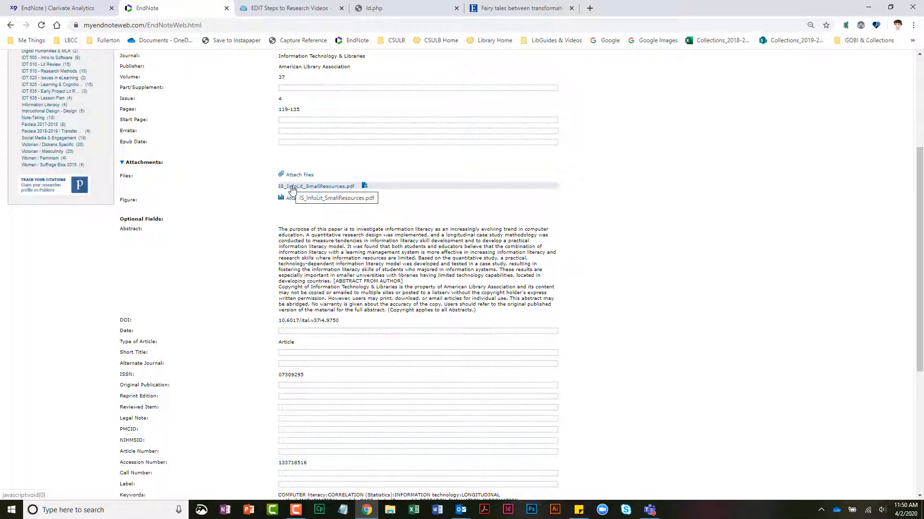
scroll(292, 189, up, 2)
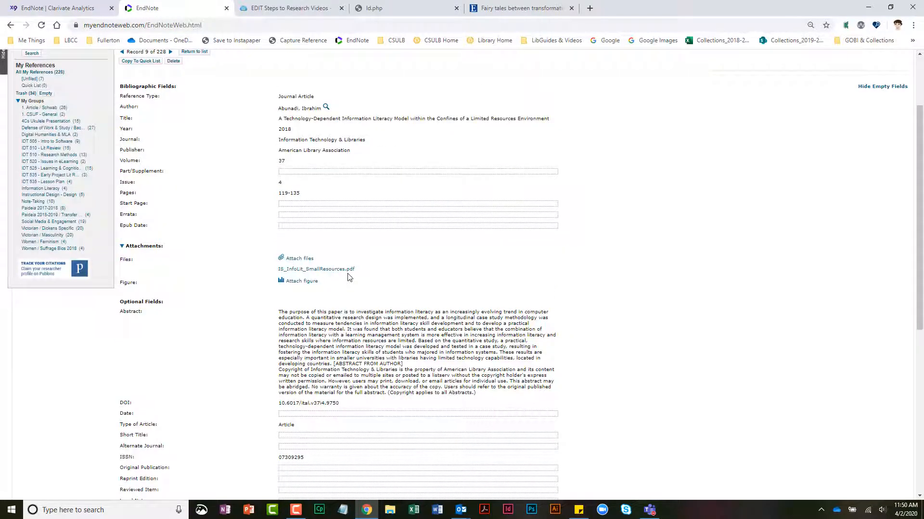
click(312, 262)
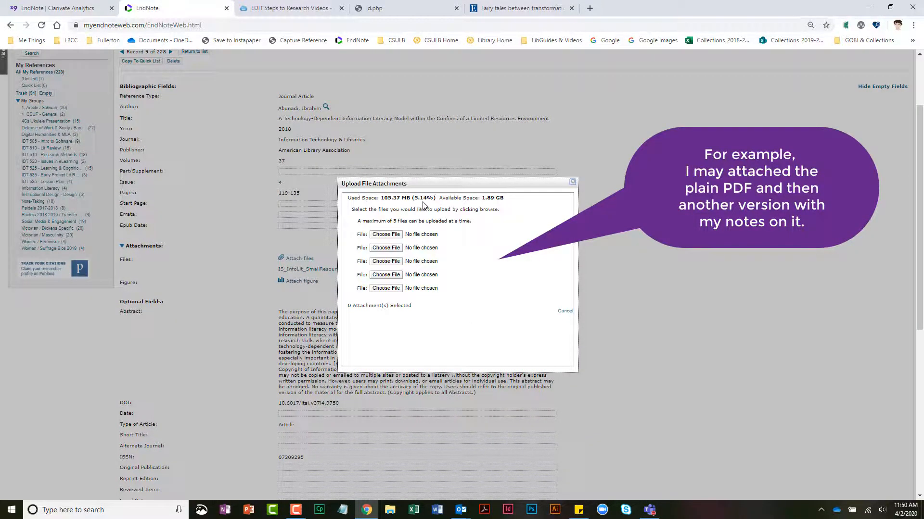
click(572, 182)
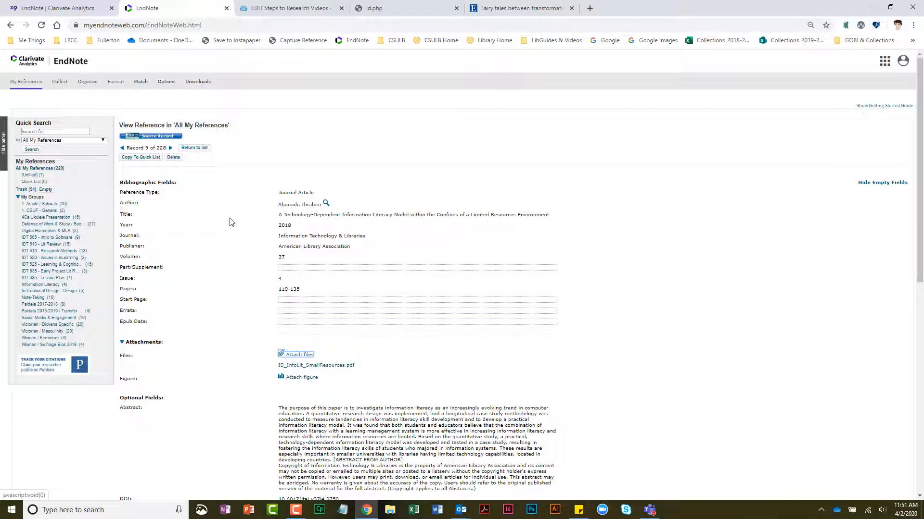
- Export the "Fairy tales between transformation and repetition" citation from the EBSCO record directly to EndNote Web, and show the unfiled references
click(509, 8)
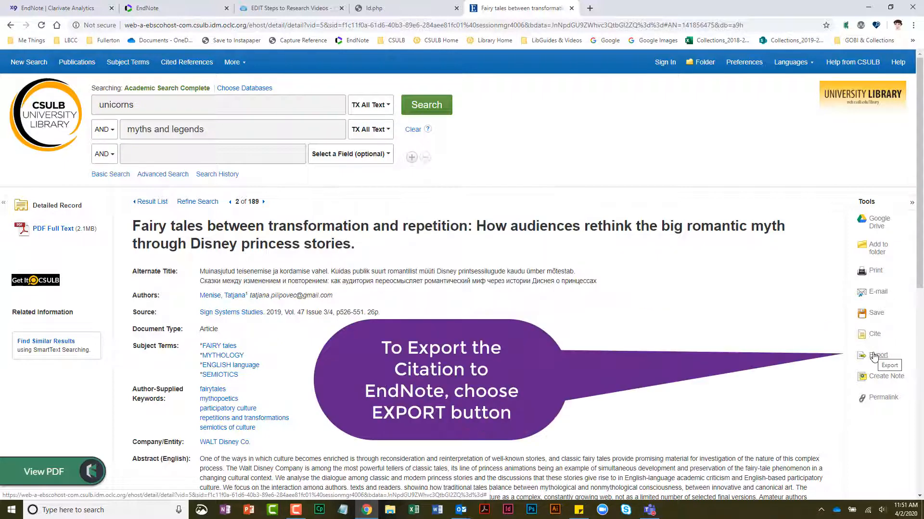
click(875, 353)
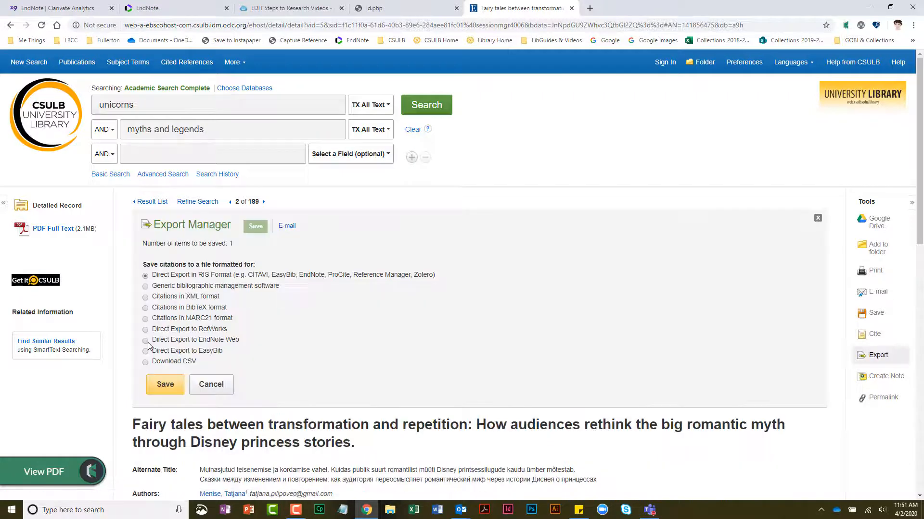
click(146, 341)
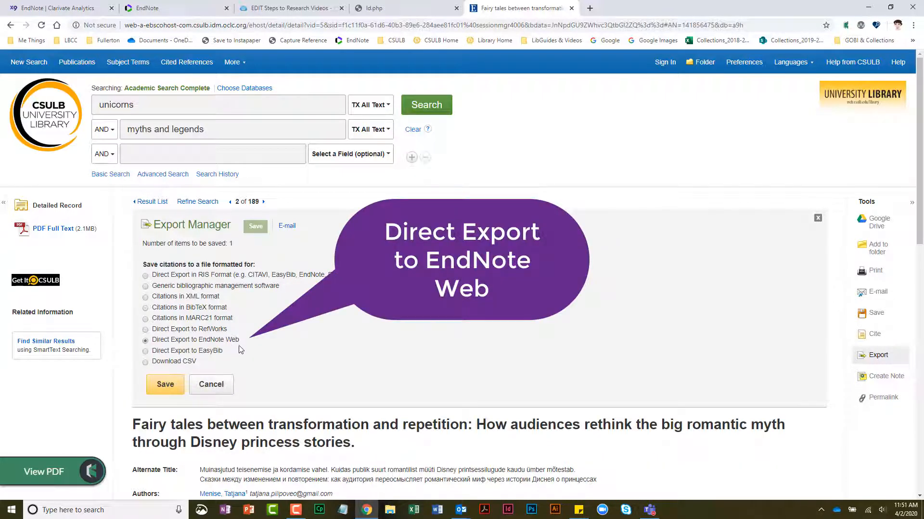
click(164, 385)
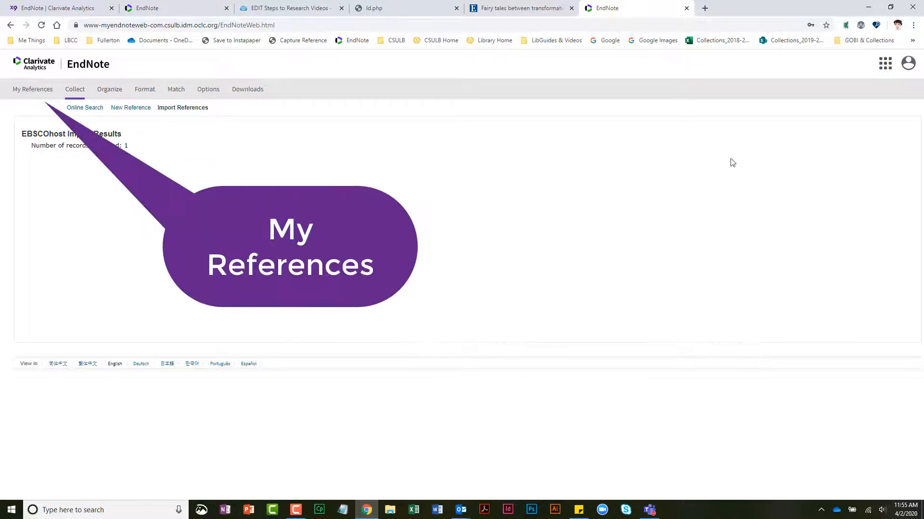
click(29, 90)
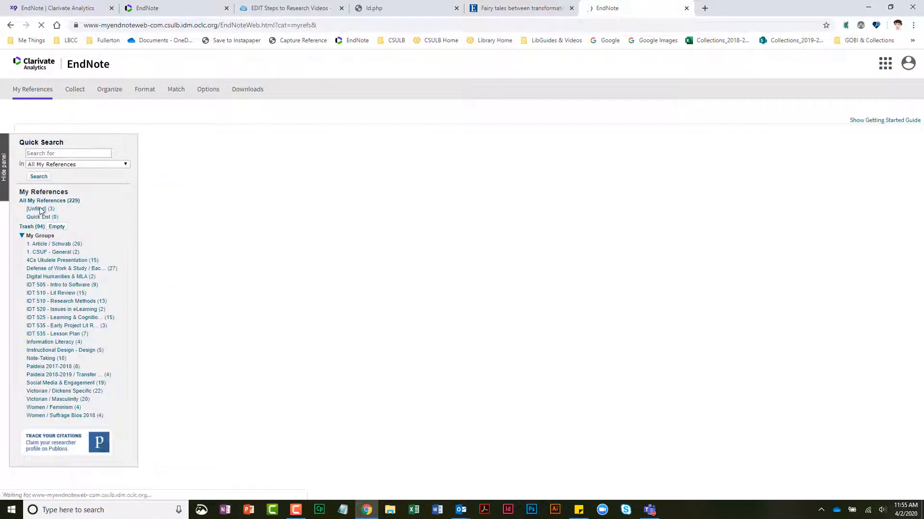
click(38, 210)
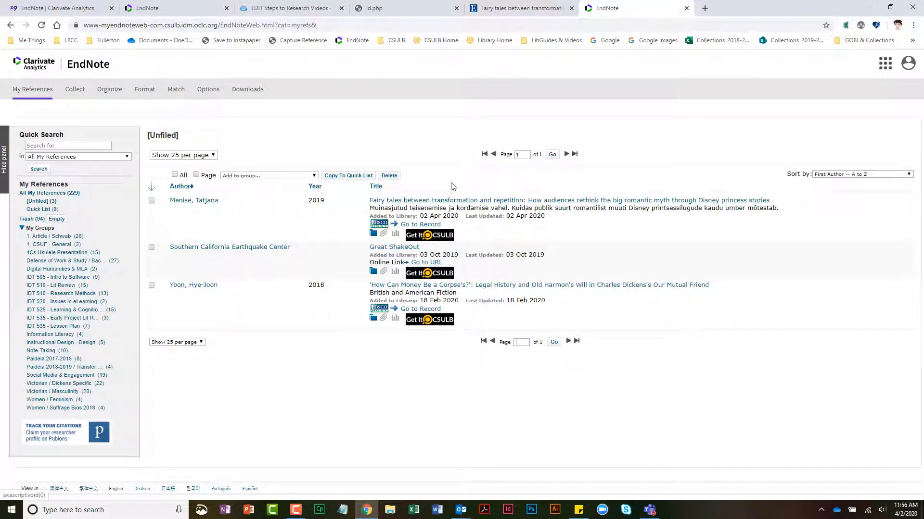
- Download the fairy tales article's full-text PDF from its EBSCO record, naming the file with the author's surname
click(535, 13)
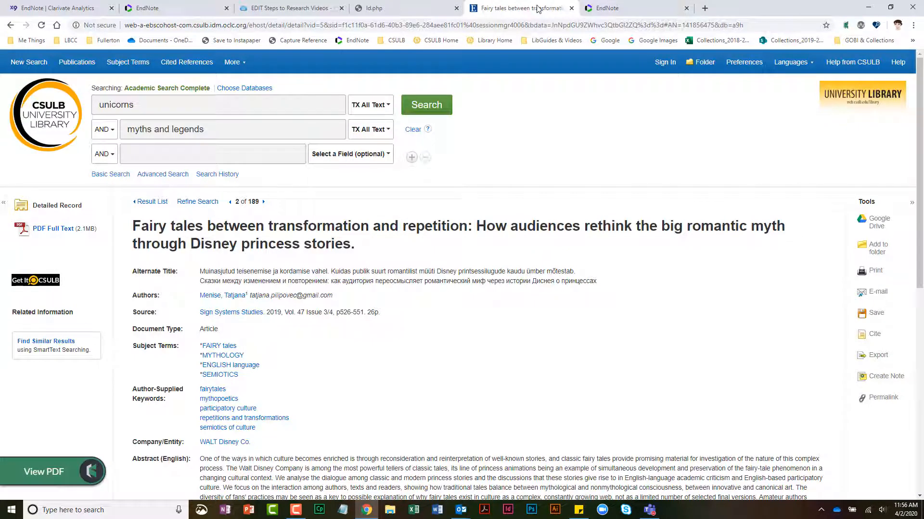
click(67, 232)
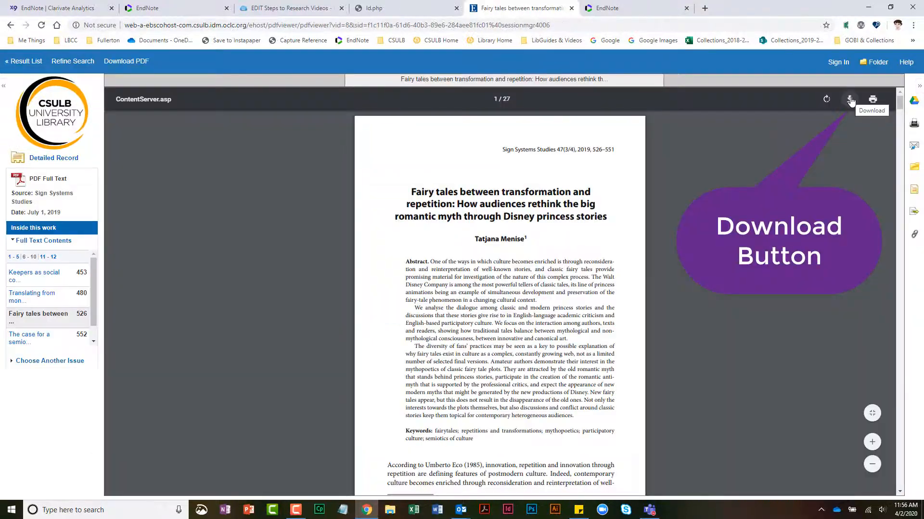
click(850, 100)
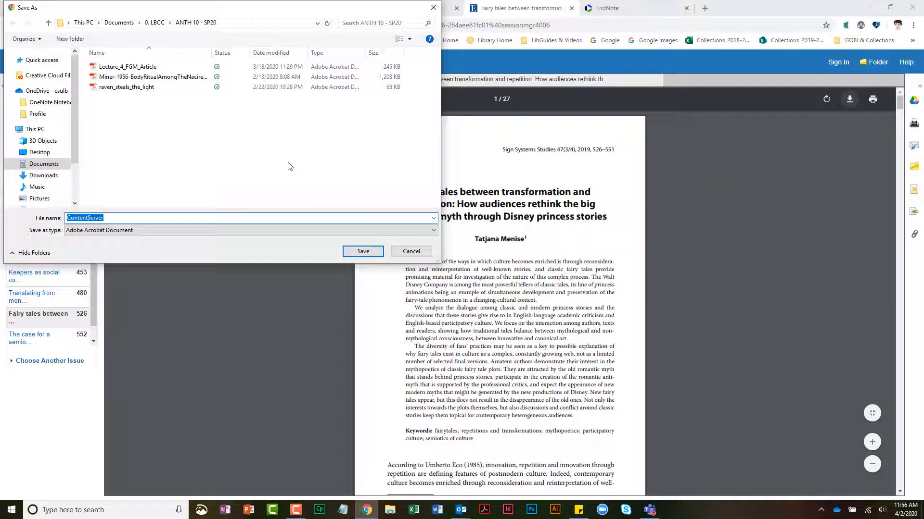
text(Menise)
key(Return)
- Attach the downloaded article PDF to the unfiled fairy tales reference in EndNote
click(631, 16)
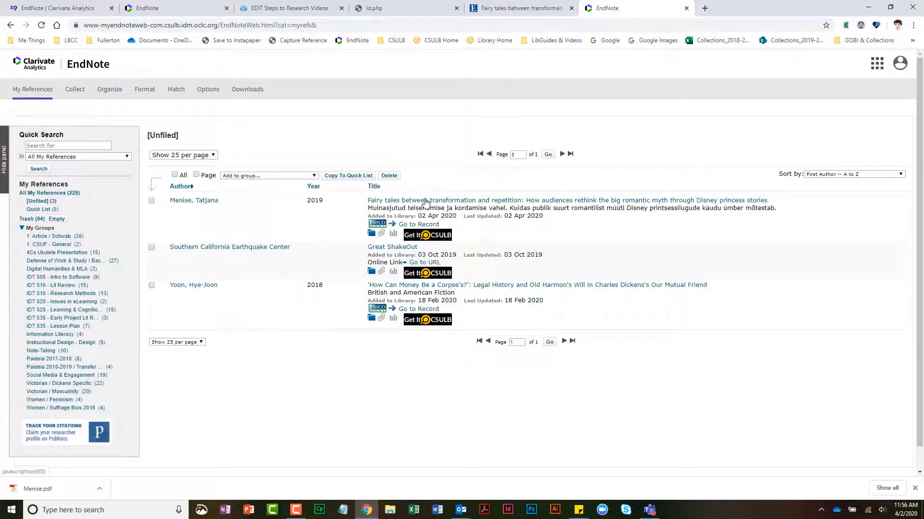
click(425, 202)
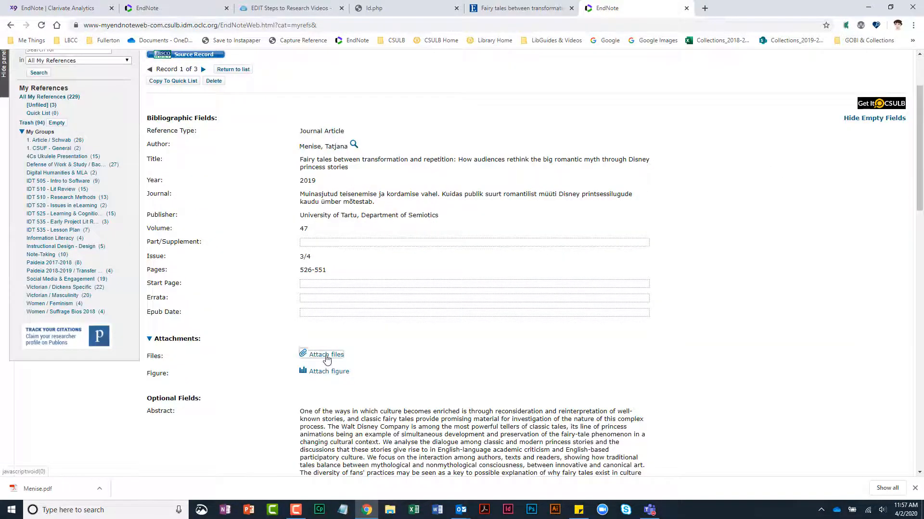
click(313, 354)
click(369, 216)
click(101, 68)
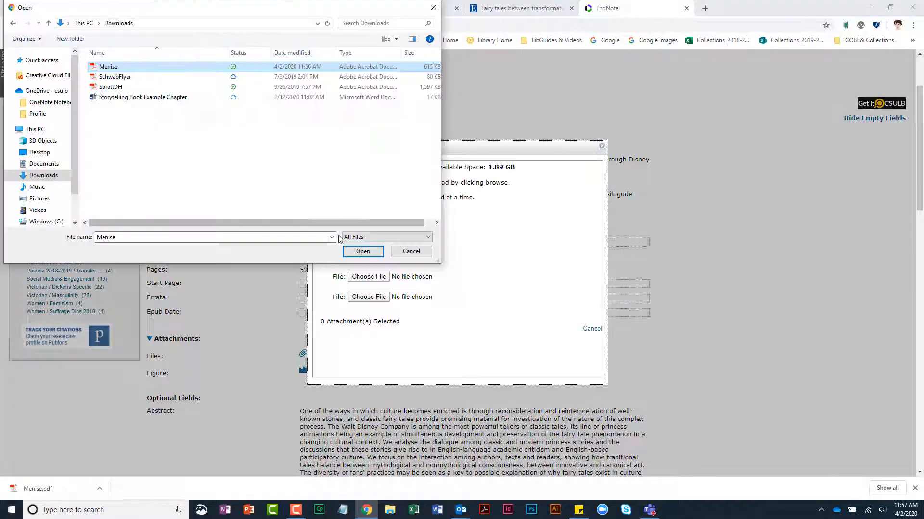
click(358, 255)
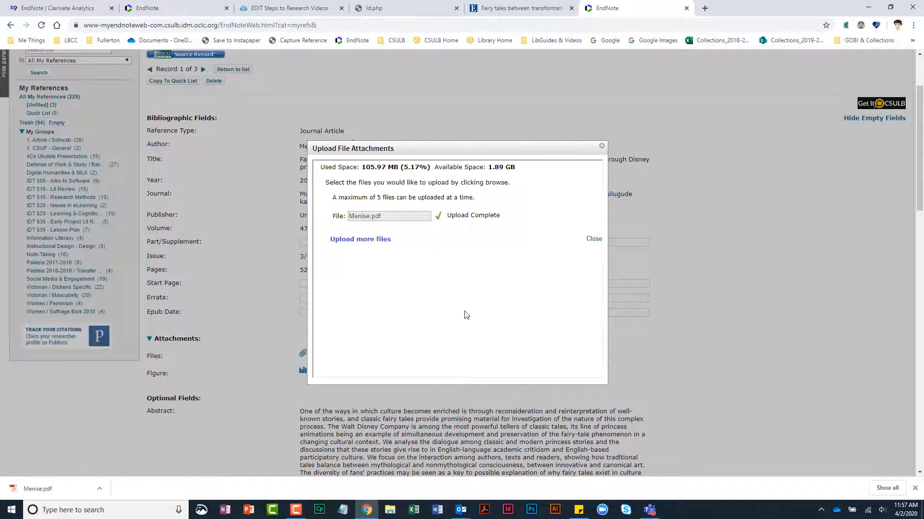
click(594, 240)
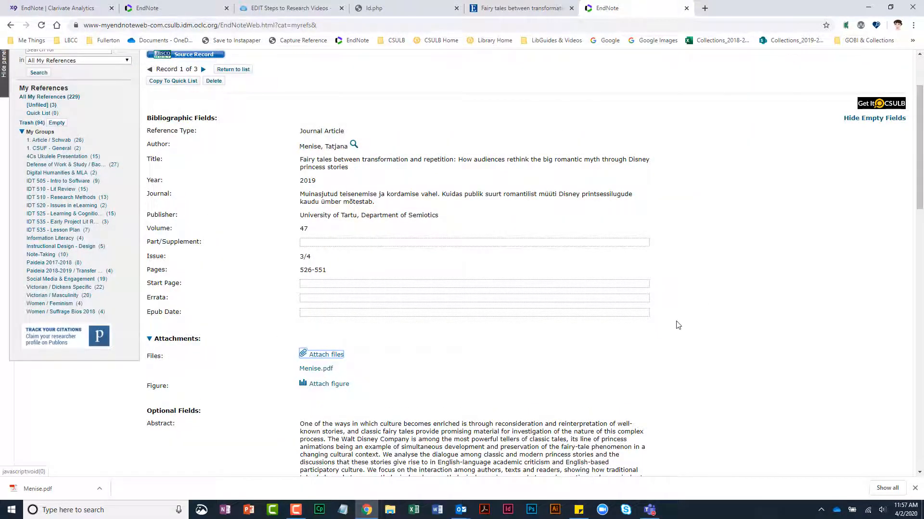
- Examine the fairy tales reference's attachments and details, and expand its list of available groups
scroll(350, 284, down, 2)
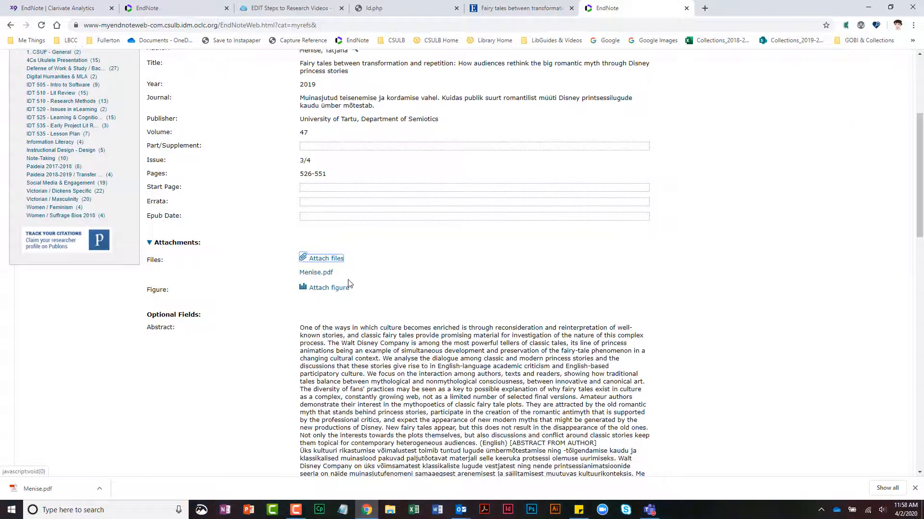
scroll(687, 310, up, 3)
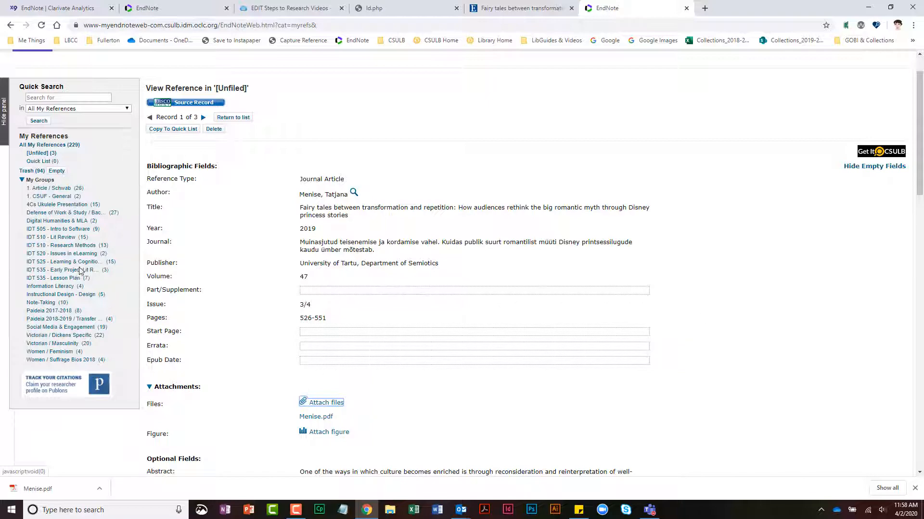
scroll(262, 302, down, 1)
scroll(262, 301, down, 15)
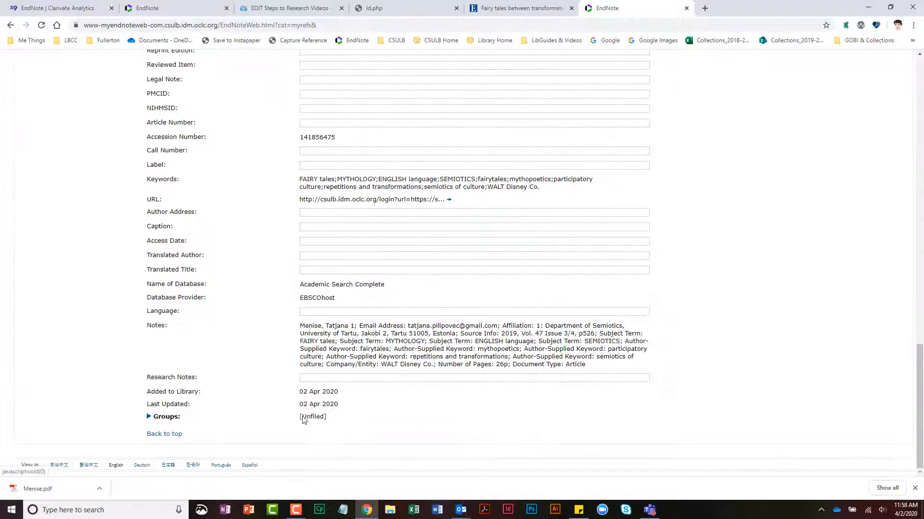
click(149, 417)
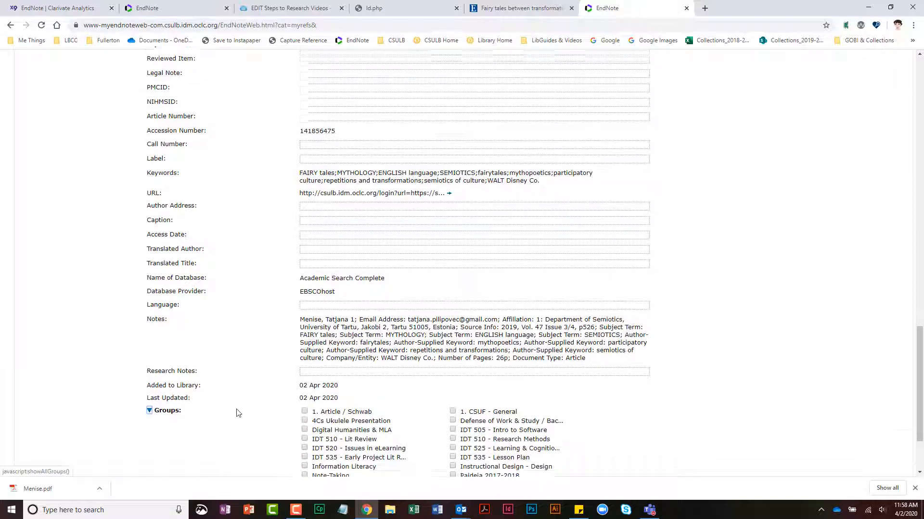
scroll(250, 418, down, 3)
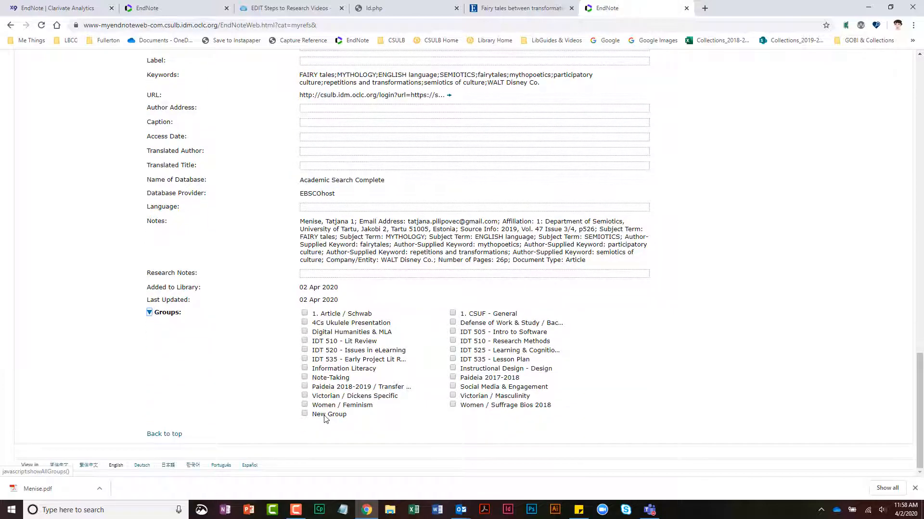
scroll(258, 392, up, 15)
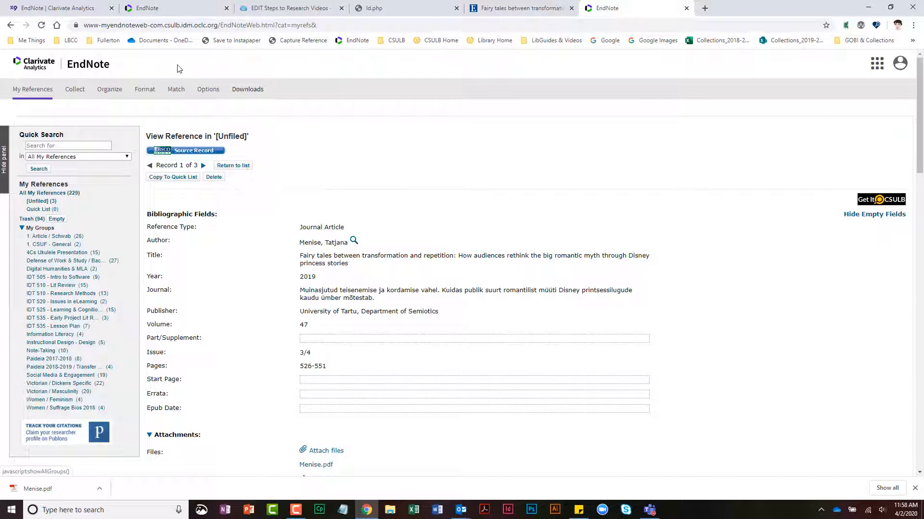
- Start a formatted bibliography using the references in the "Victorian / Dickens Specific" group
mouse_move(143, 90)
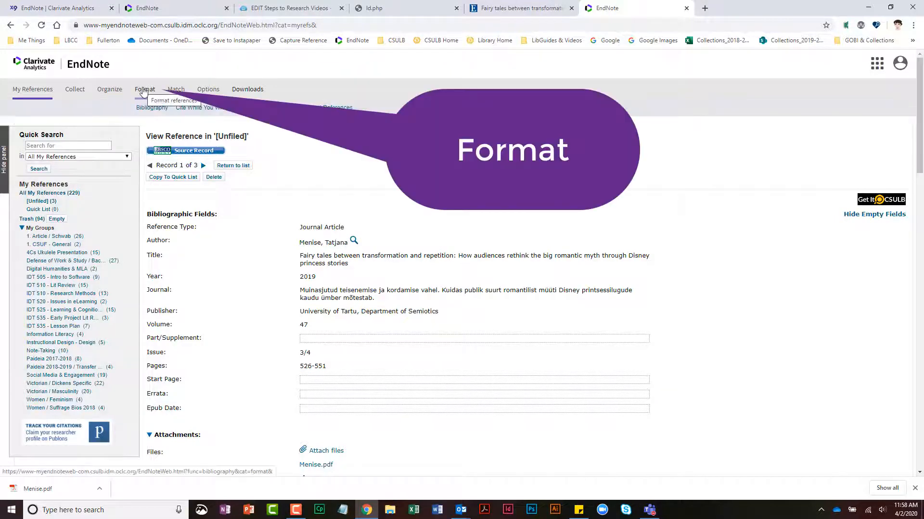
click(154, 109)
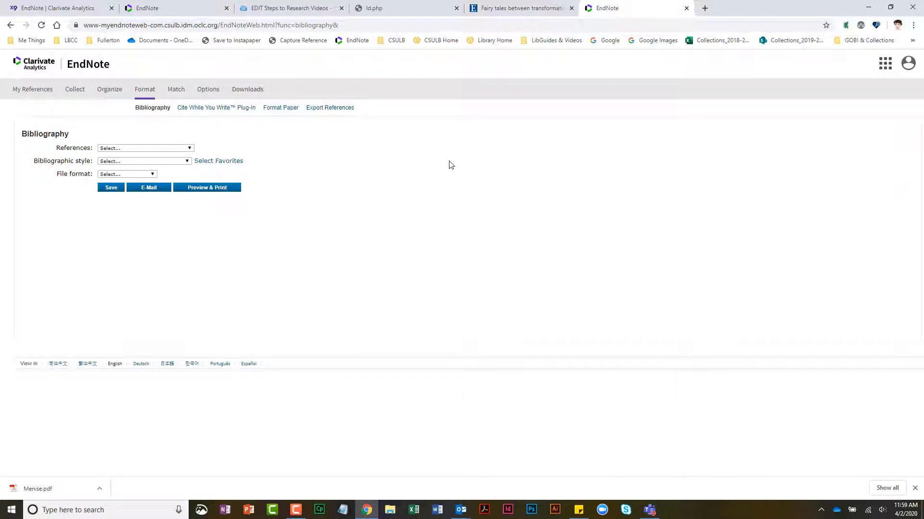
click(186, 150)
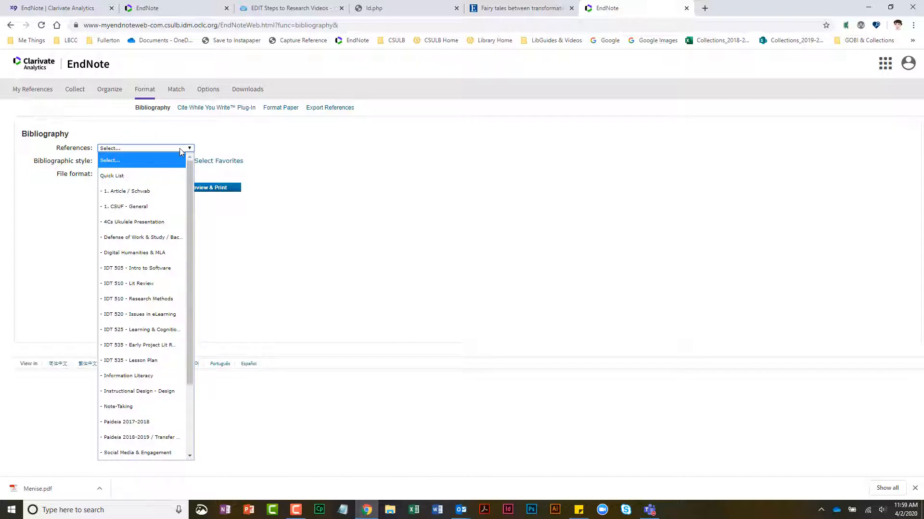
drag(188, 169, 174, 260)
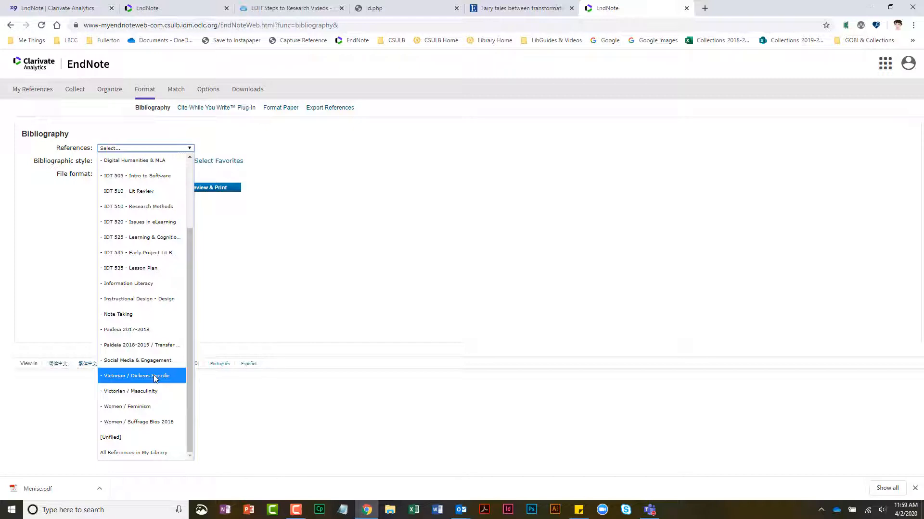
click(154, 378)
- Set the bibliographic style to MLA 8th and the file format to RTF (rich text file), and preview the bibliography for printing
click(187, 162)
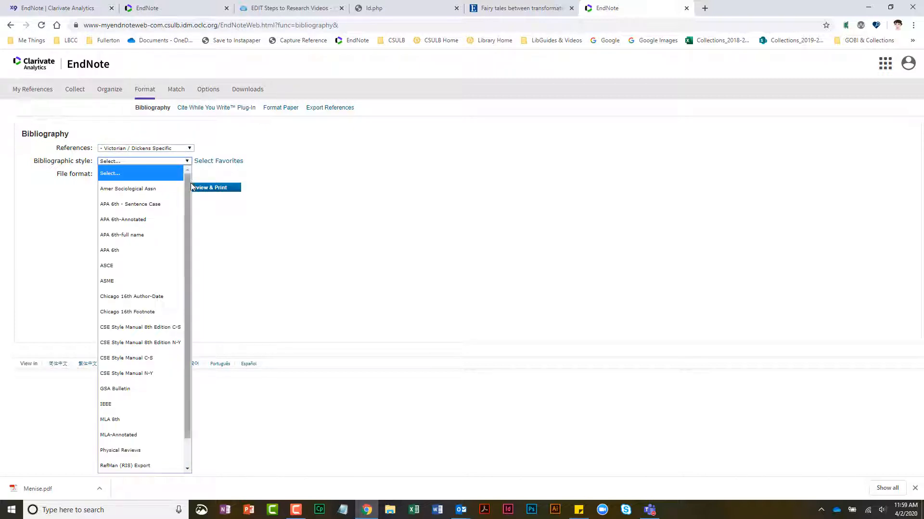
scroll(169, 243, down, 1)
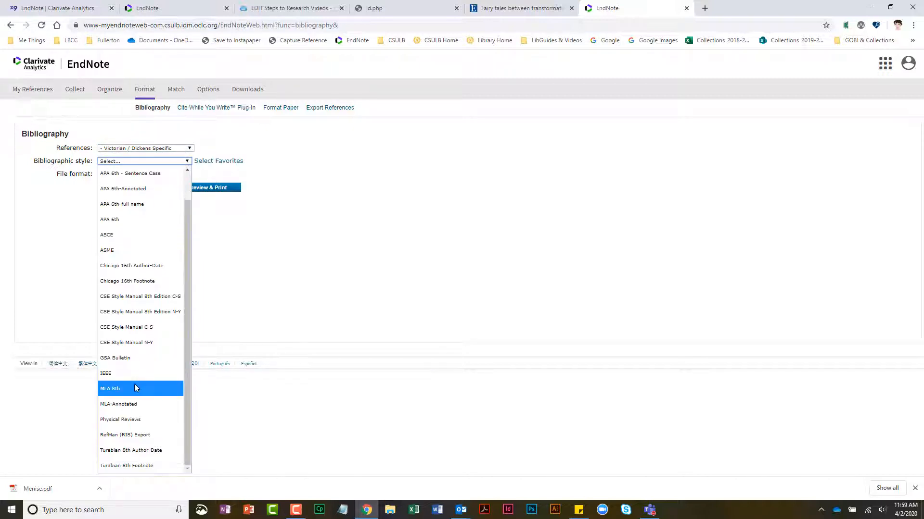
click(135, 388)
click(152, 174)
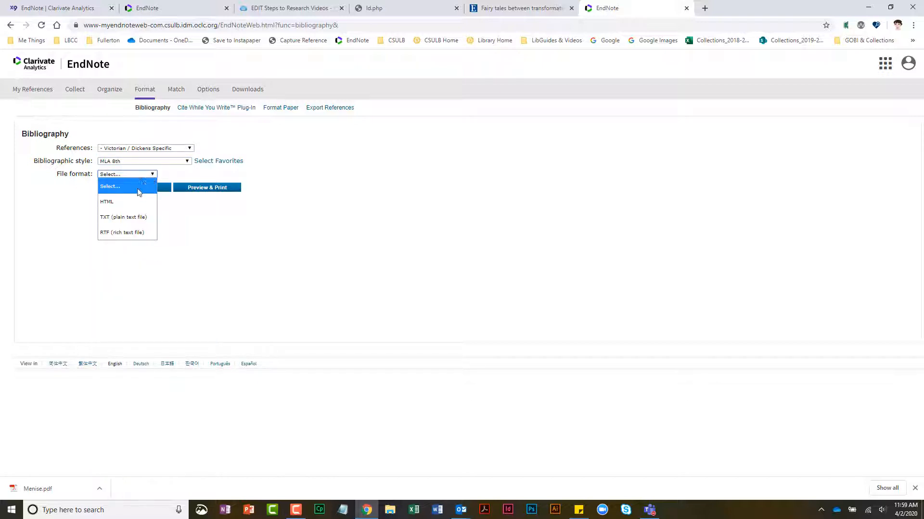
click(140, 232)
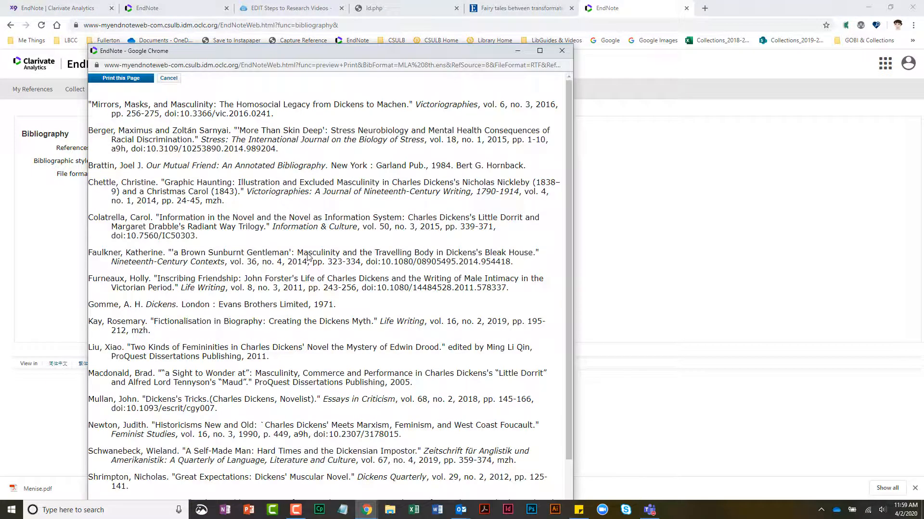
- Examine the previewed MLA citations for entries needing correction, checking the missing author, the doubled quotation marks and the stray database code "a9h"
drag(358, 53, 408, 21)
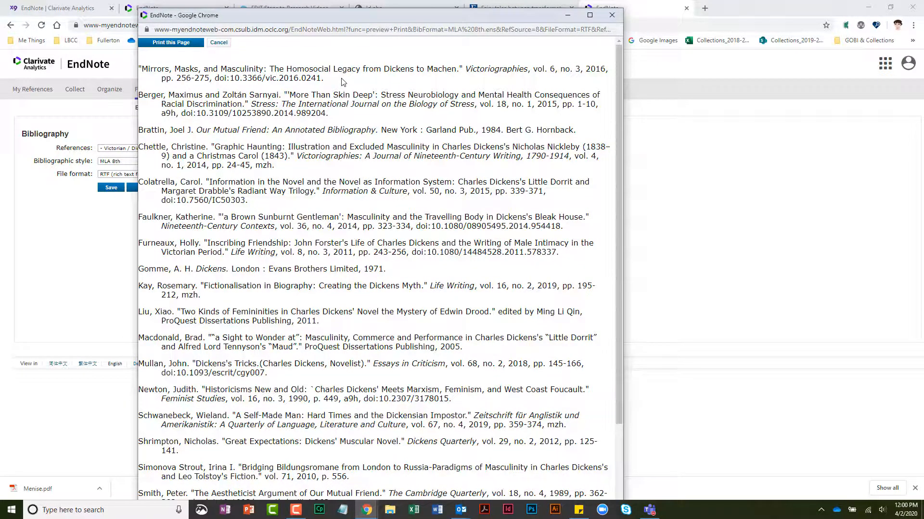
drag(325, 79, 137, 70)
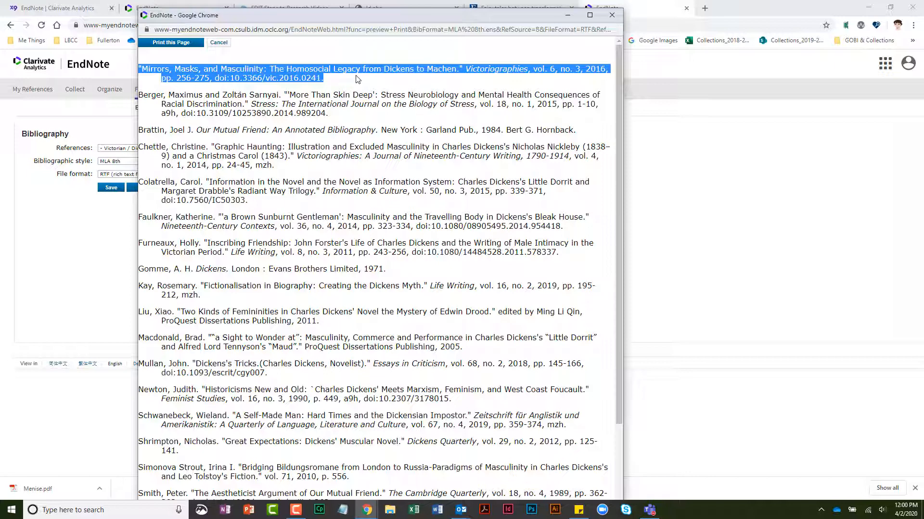
scroll(219, 207, down, 3)
drag(215, 206, 207, 204)
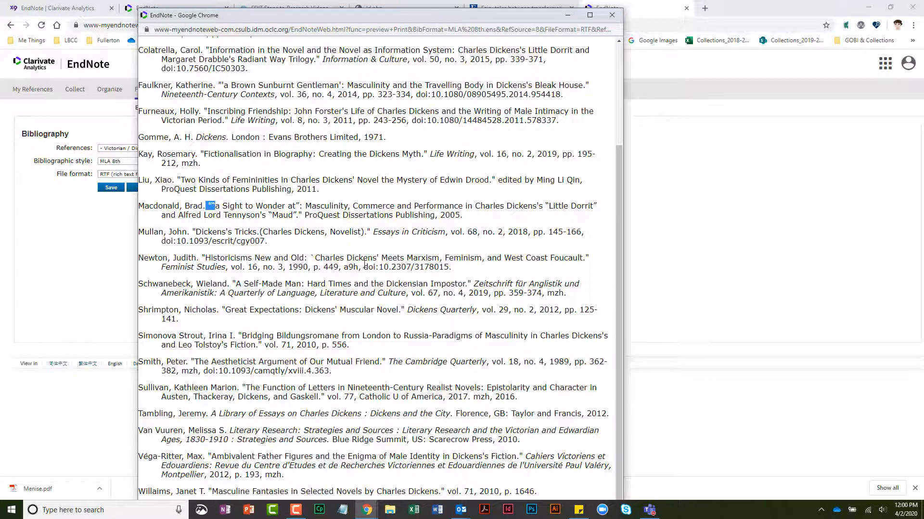
drag(359, 267, 345, 267)
scroll(451, 337, up, 3)
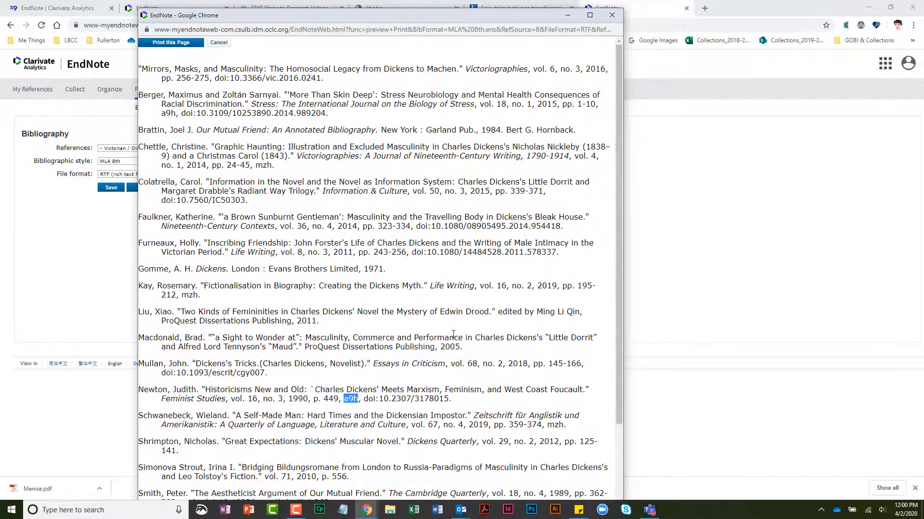
scroll(449, 333, down, 3)
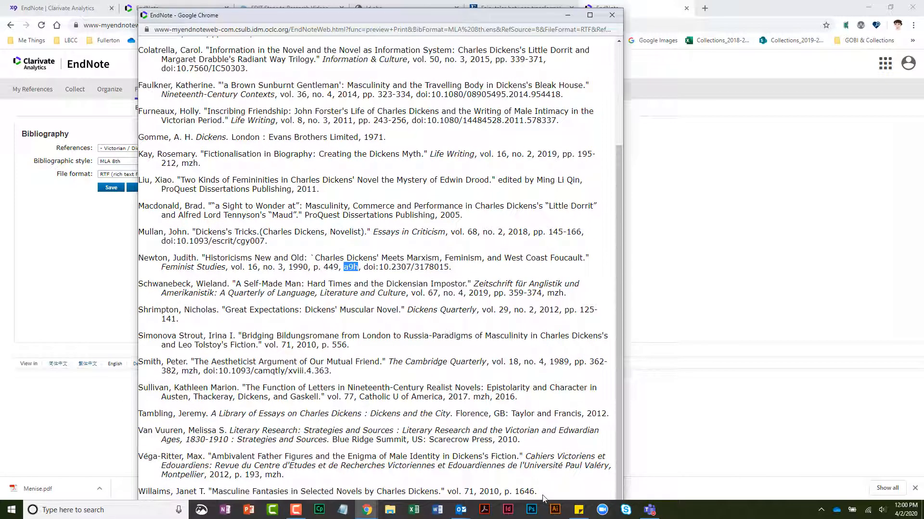
- Copy the whole previewed citation list into a new blank Word document, pasting it with merged formatting
drag(540, 494, 122, 71)
click(437, 510)
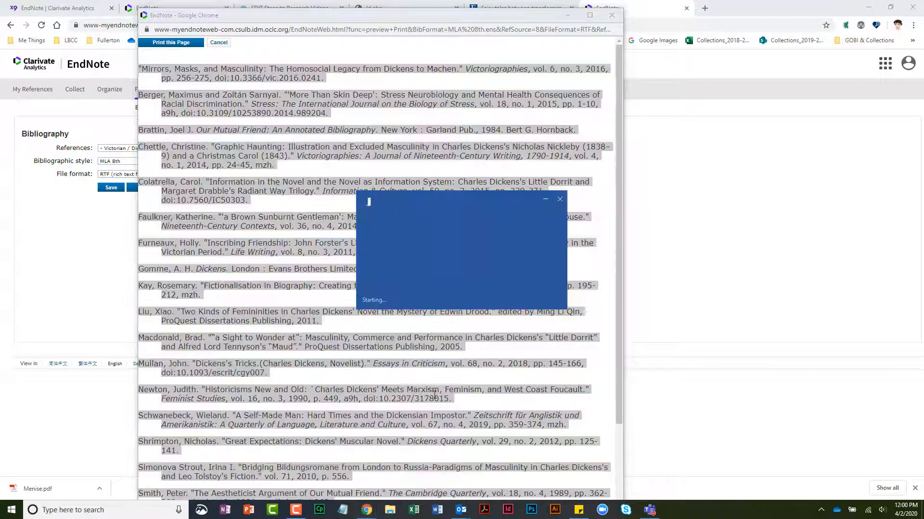
click(490, 159)
key(ctrl+v)
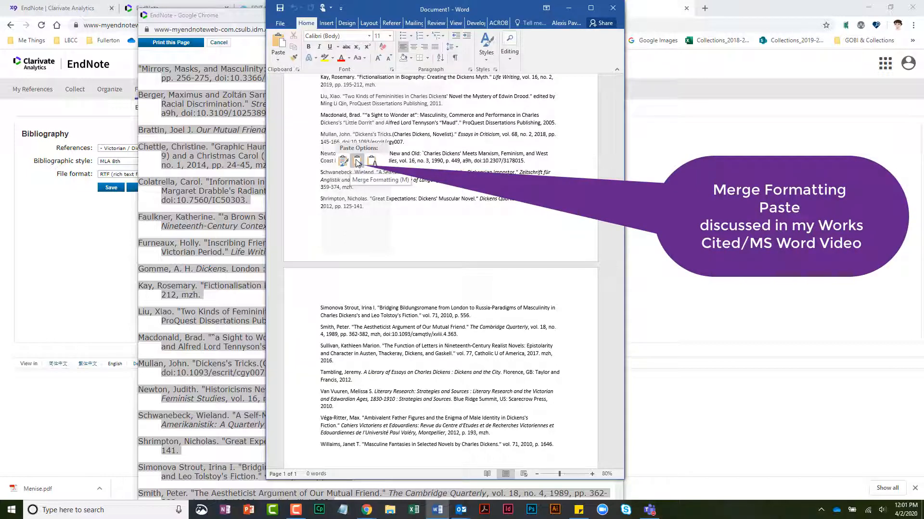
click(357, 162)
scroll(453, 241, up, 10)
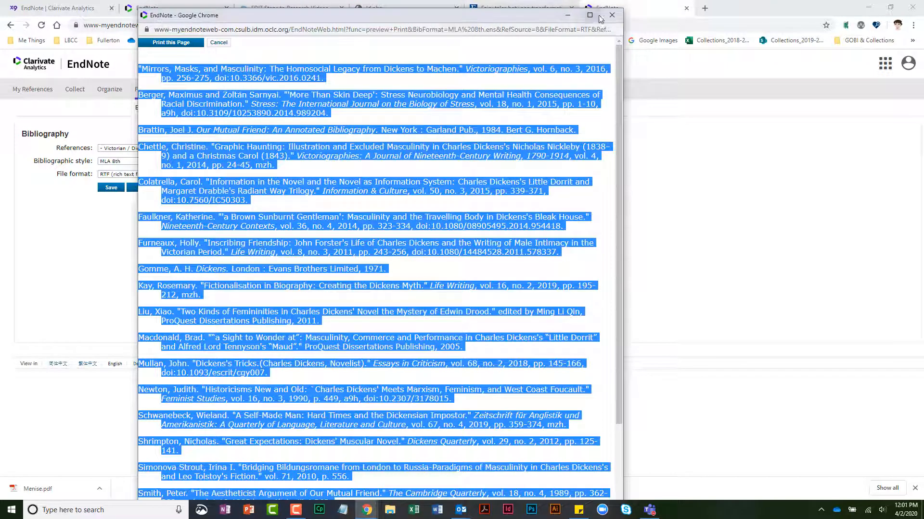
- Close the bibliography preview and show the EndNote product website's home page
click(613, 14)
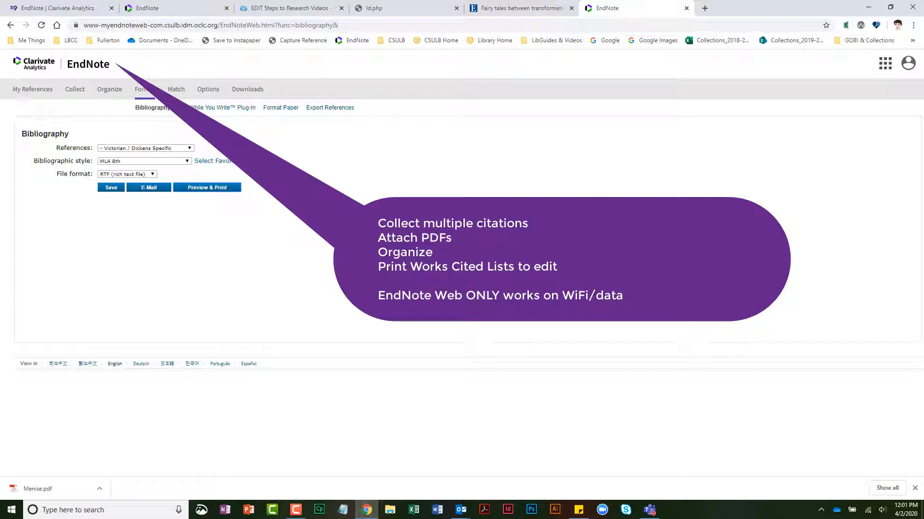
click(94, 7)
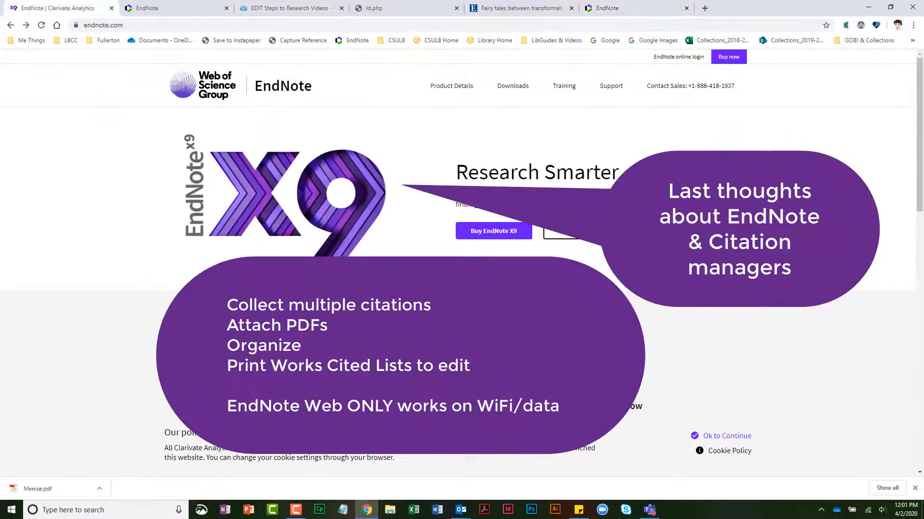